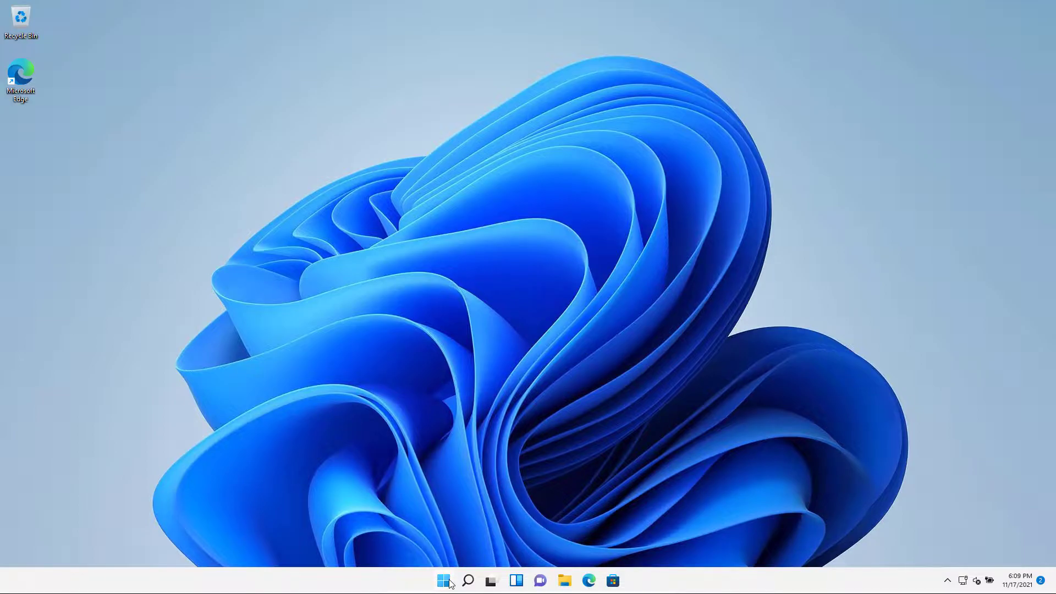
# Step: Run the Playing Audio troubleshooter from Settings > Other troubleshooters, which finds no problem
pyautogui.click(444, 581)
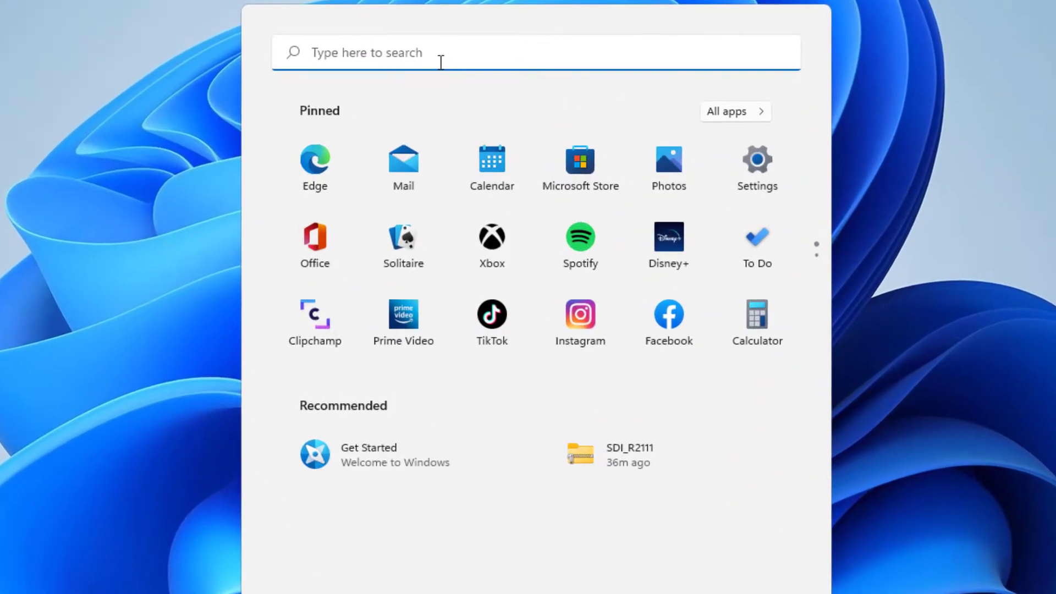
pyautogui.click(758, 166)
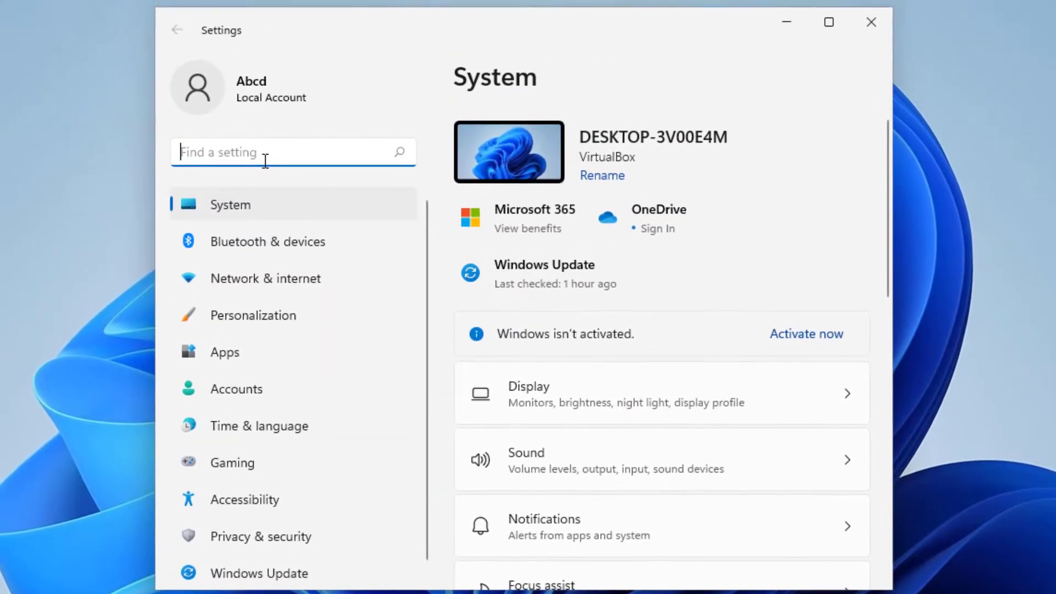
pyautogui.write('trou')
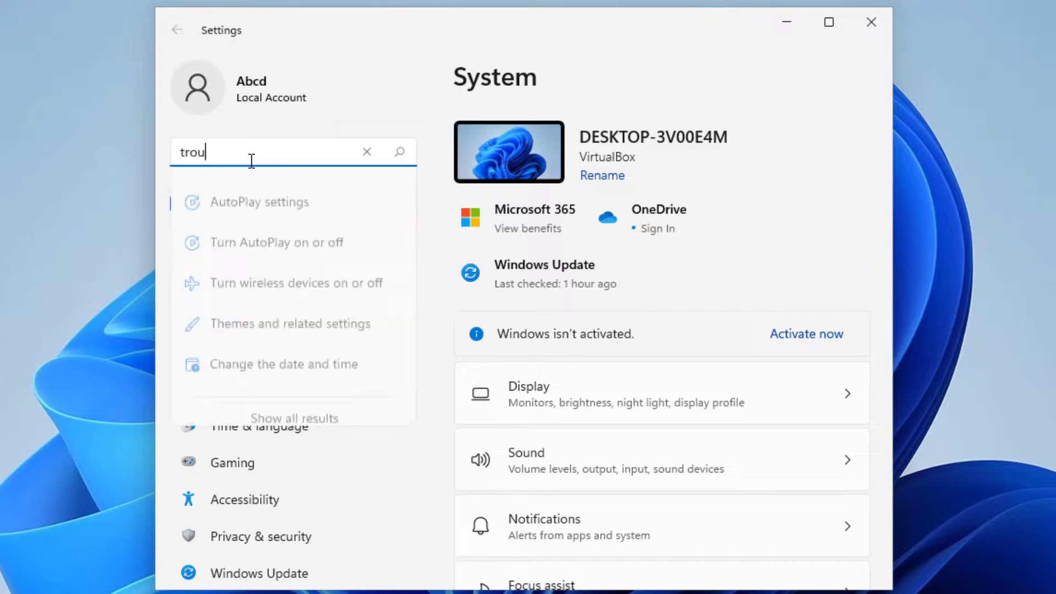
pyautogui.write('bles')
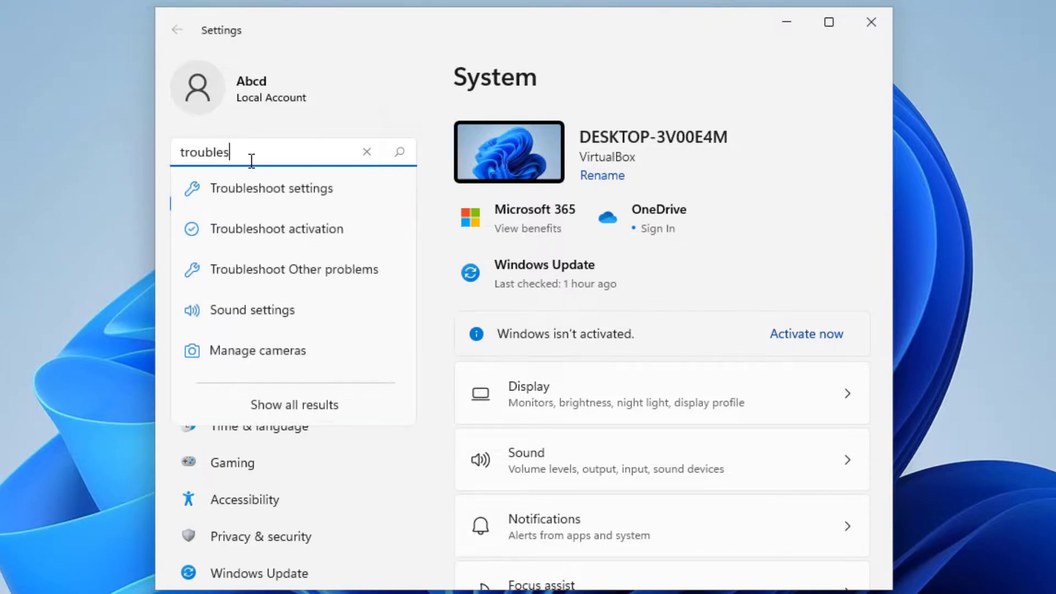
pyautogui.write('hoot')
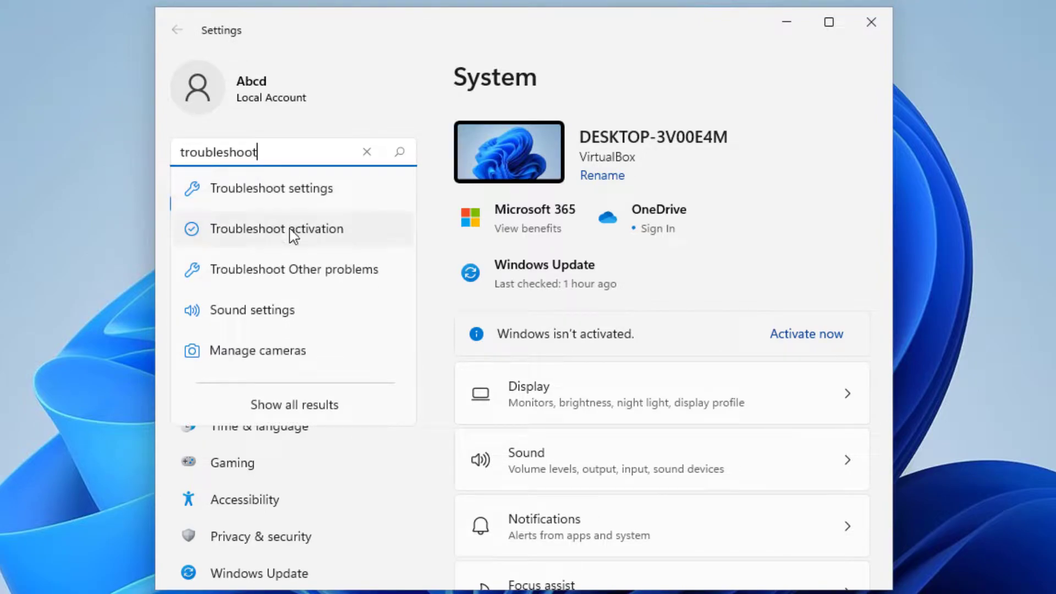
pyautogui.click(275, 278)
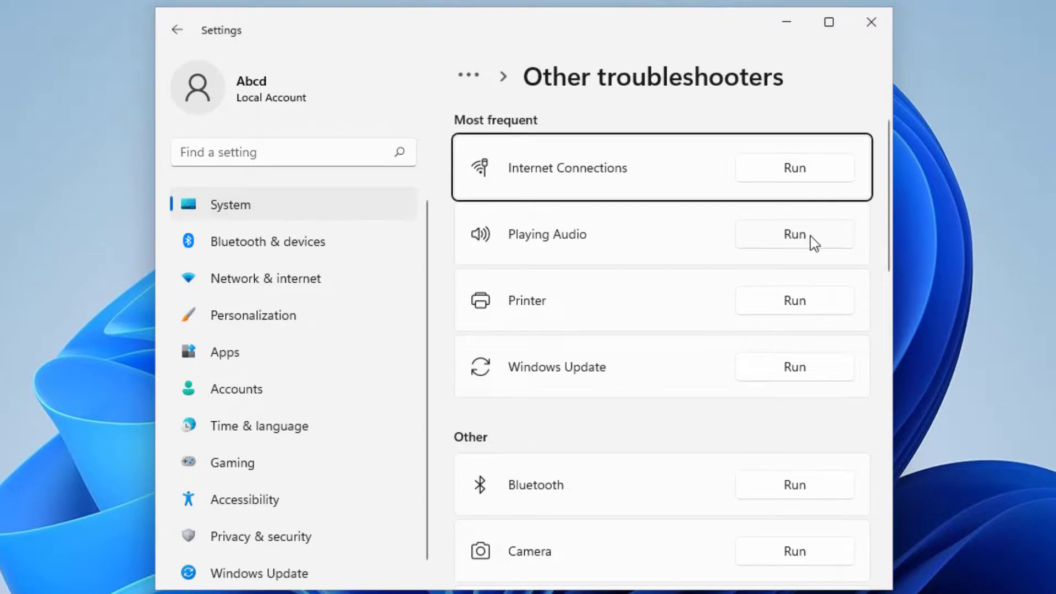
pyautogui.click(795, 234)
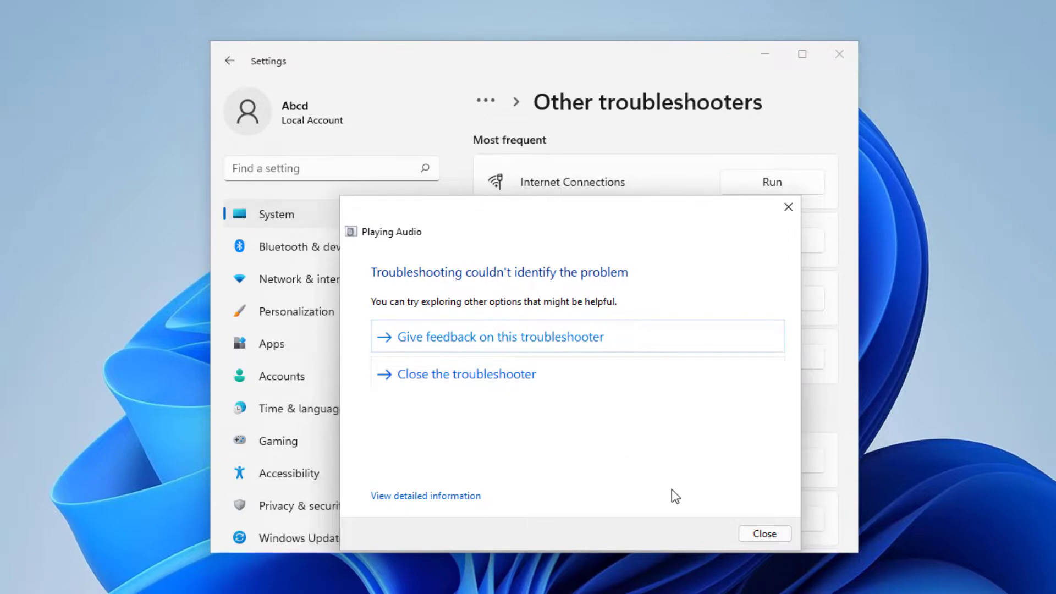
pyautogui.click(759, 535)
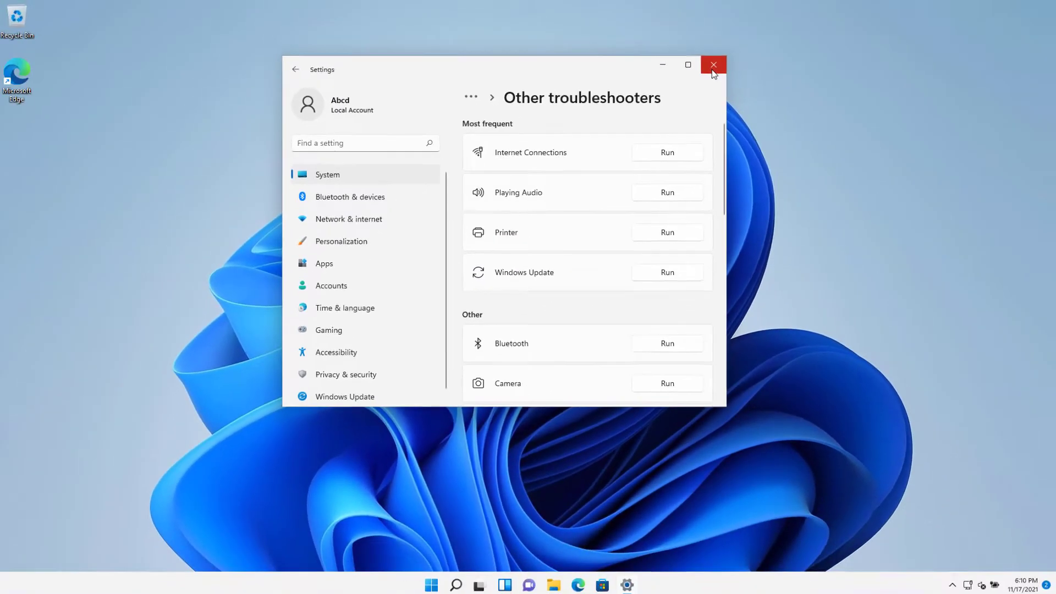
# Step: Close Settings and launch Device Manager via devmgmt.msc from the Run dialog
pyautogui.click(712, 63)
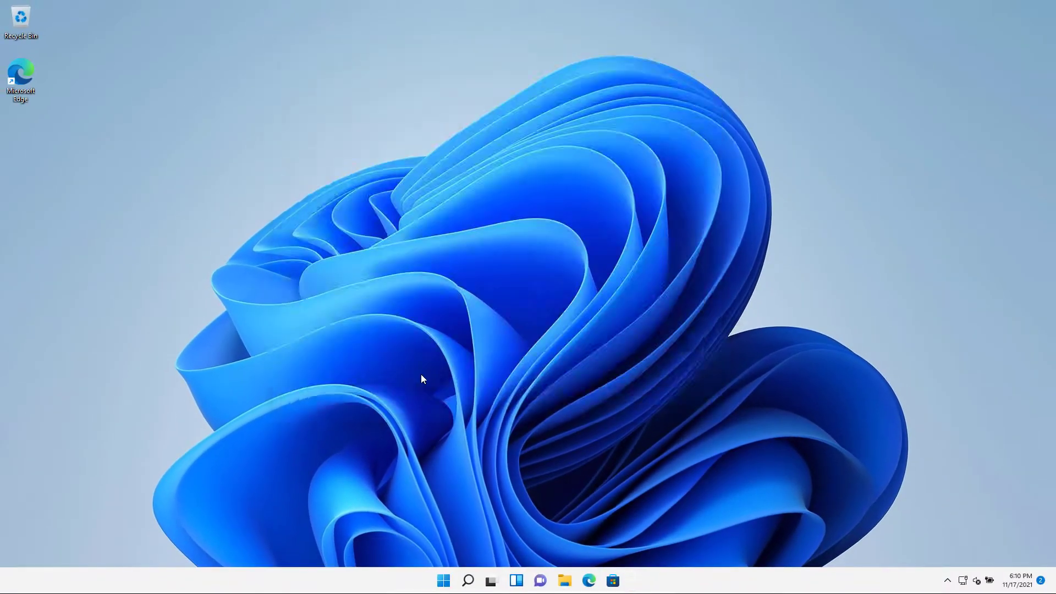
pyautogui.press('super+r')
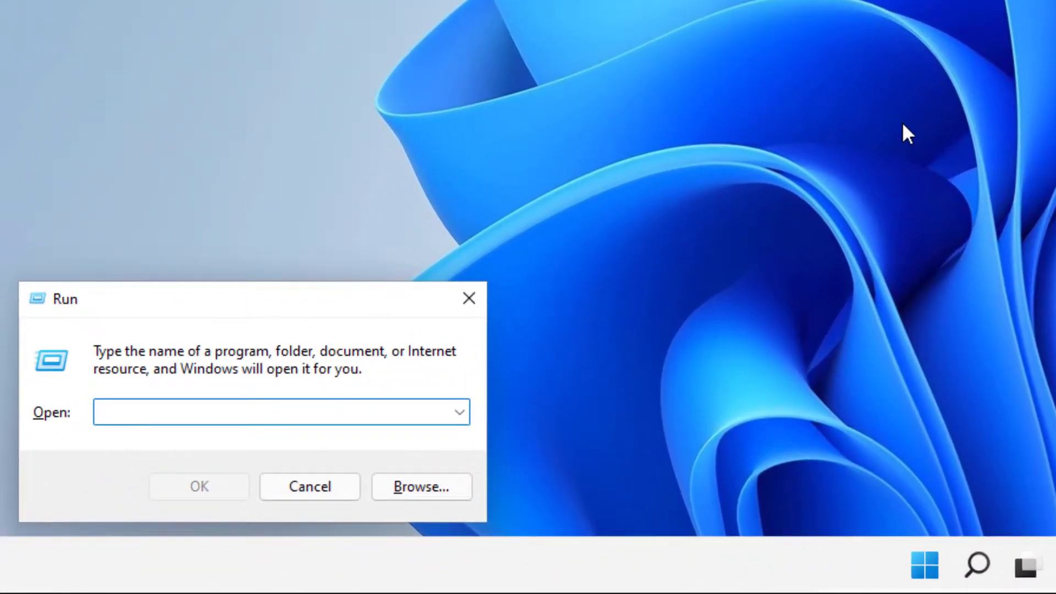
pyautogui.write('de')
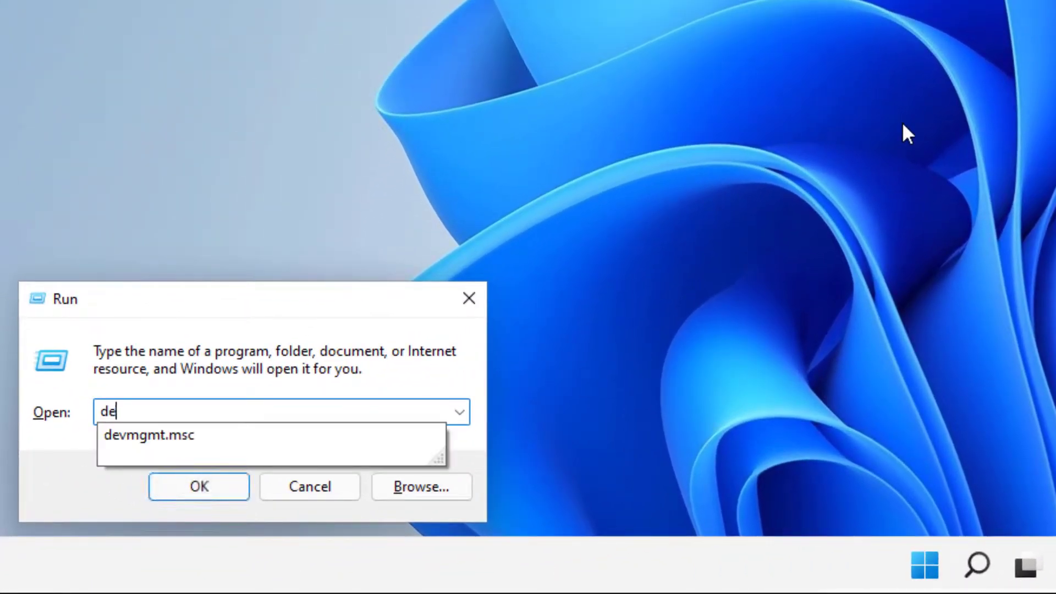
pyautogui.write('v')
pyautogui.press('Down')
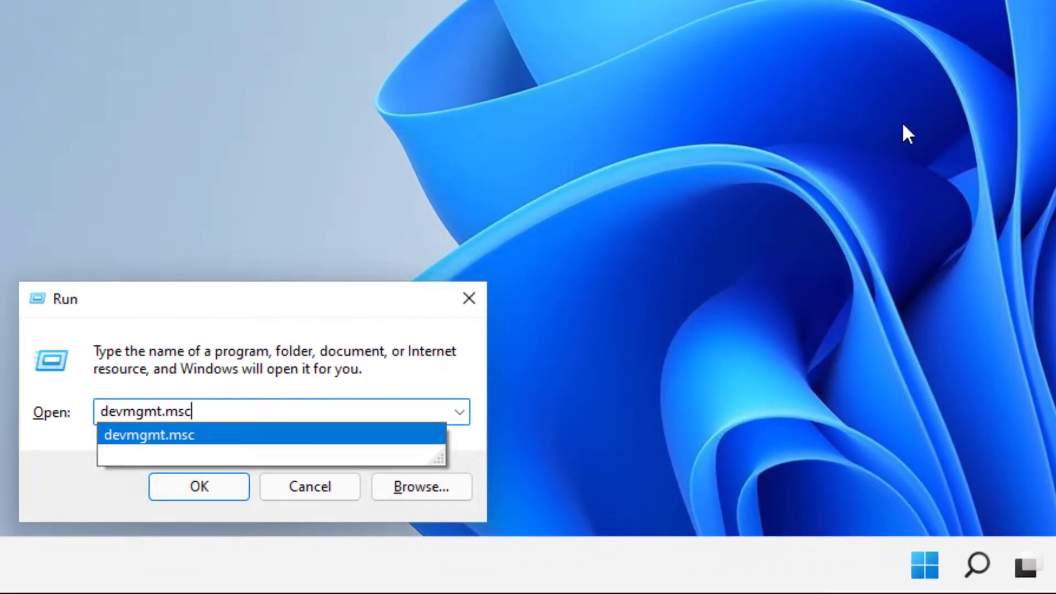
pyautogui.click(196, 490)
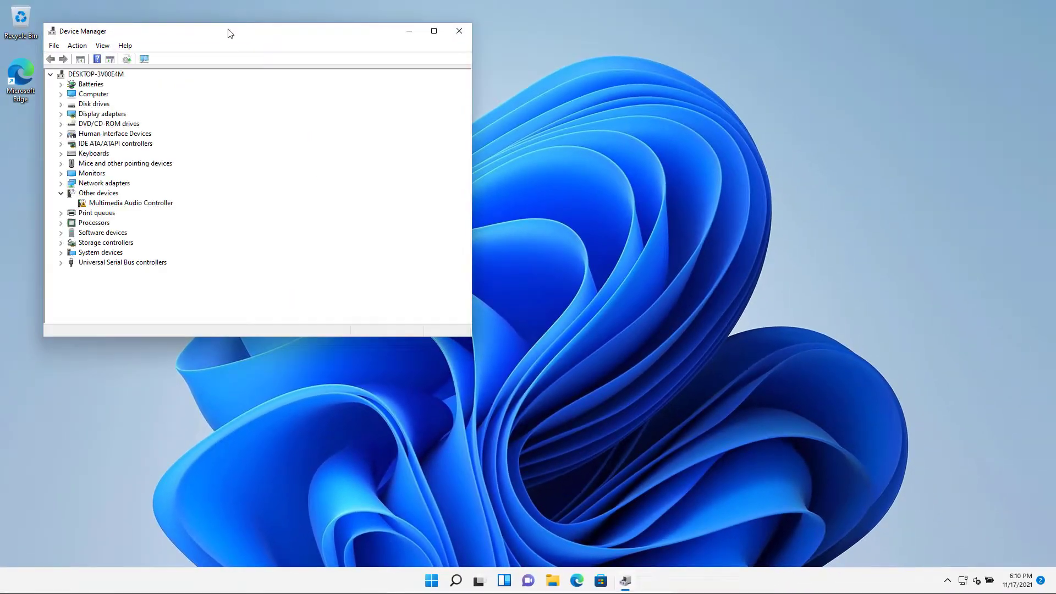
# Step: Update the Multimedia Audio Controller driver with automatic search, which fails to find one
pyautogui.click(307, 335)
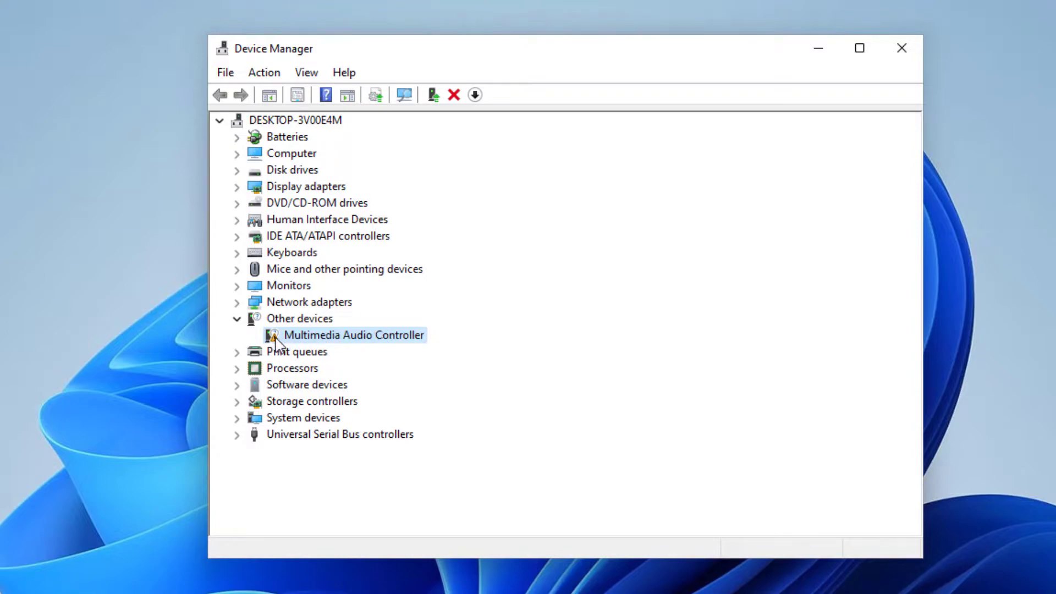
pyautogui.doubleClick(337, 338)
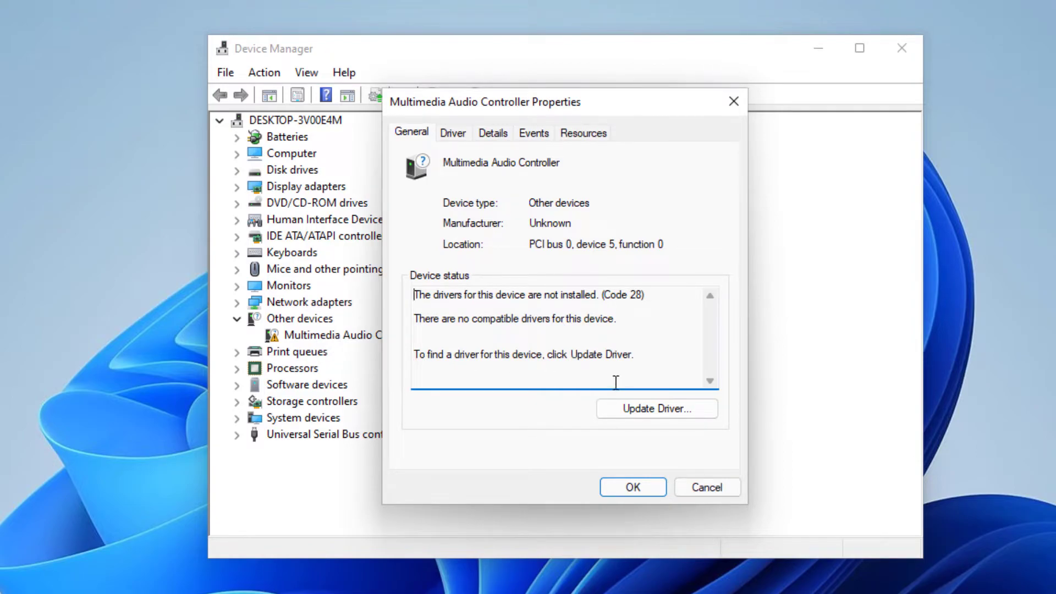
pyautogui.click(641, 417)
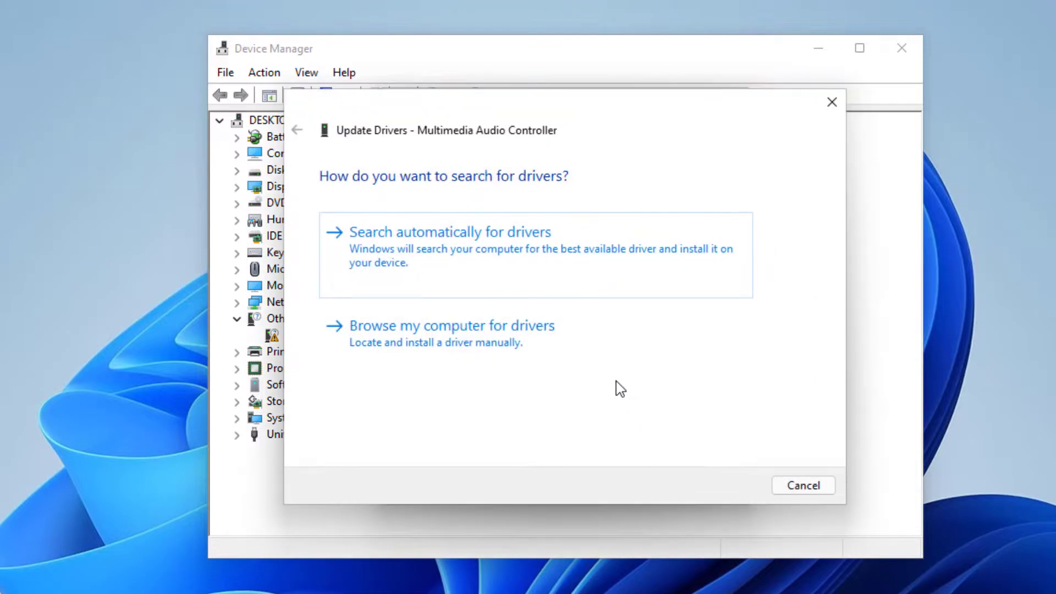
pyautogui.click(460, 258)
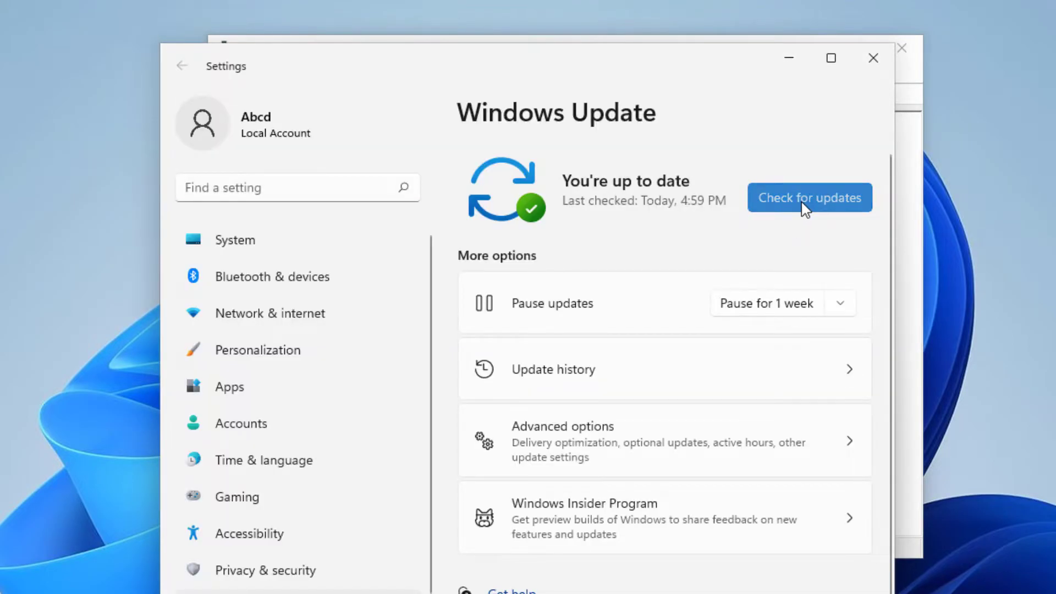
# Step: Check for Windows updates, confirm 'You're up to date', and close Settings
pyautogui.click(804, 205)
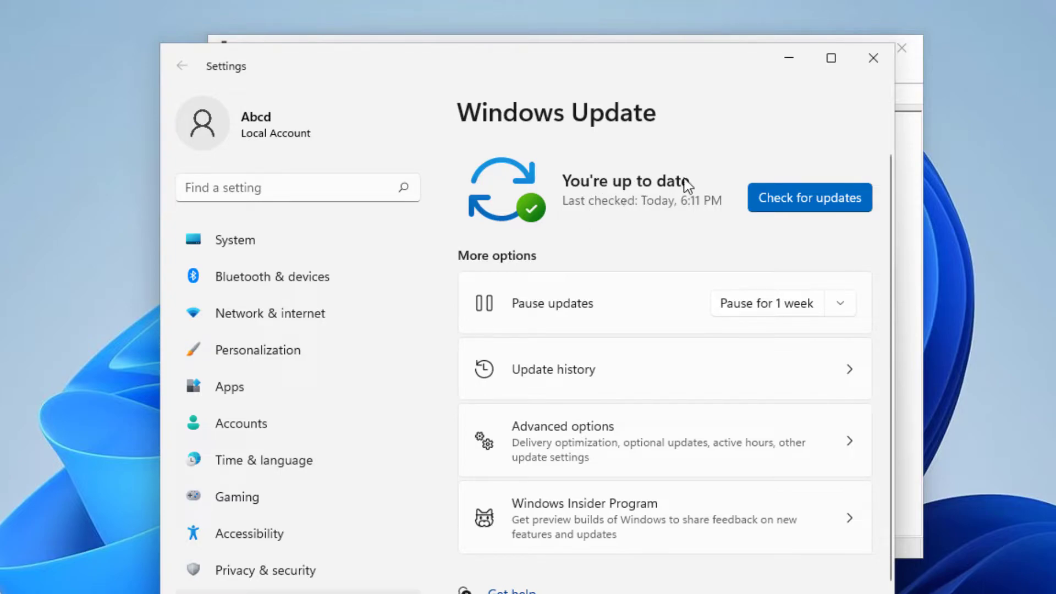
pyautogui.click(869, 64)
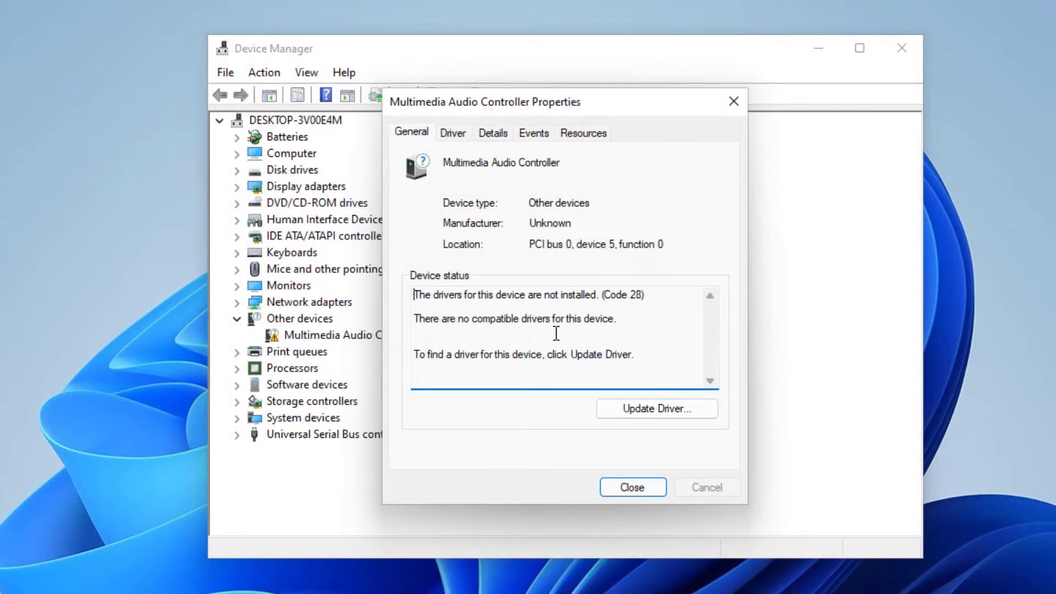
# Step: Review the controller's driver info (Code 28), then uninstall the Multimedia Audio Controller
pyautogui.click(454, 137)
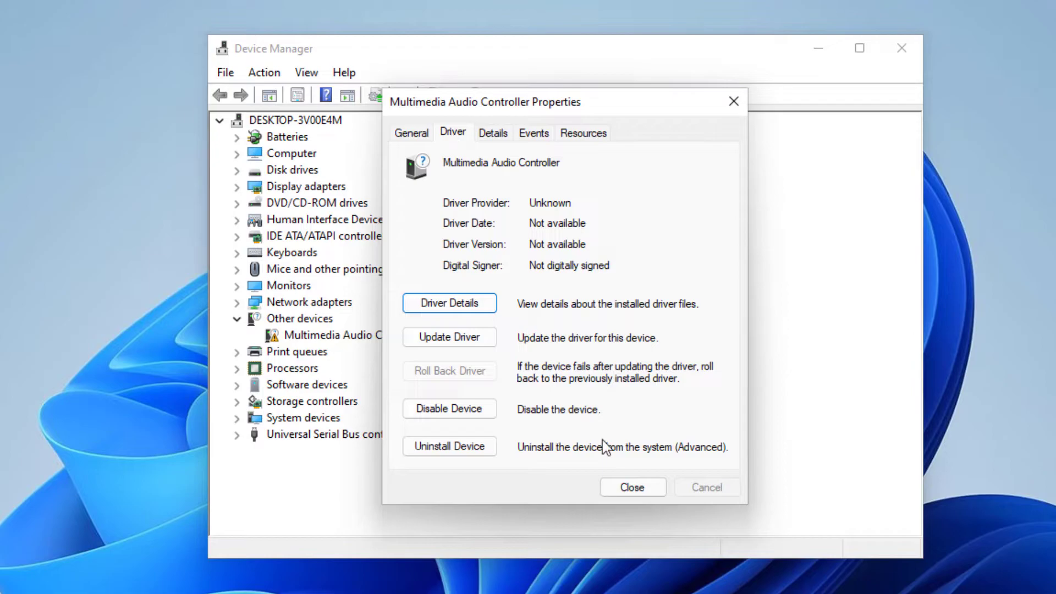
pyautogui.click(624, 488)
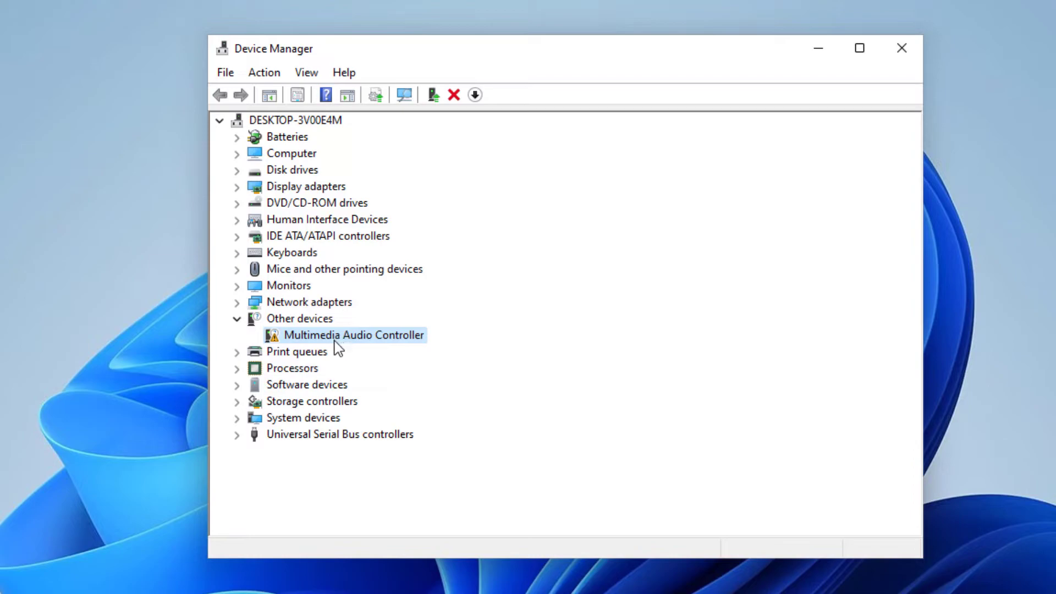
pyautogui.rightClick(319, 339)
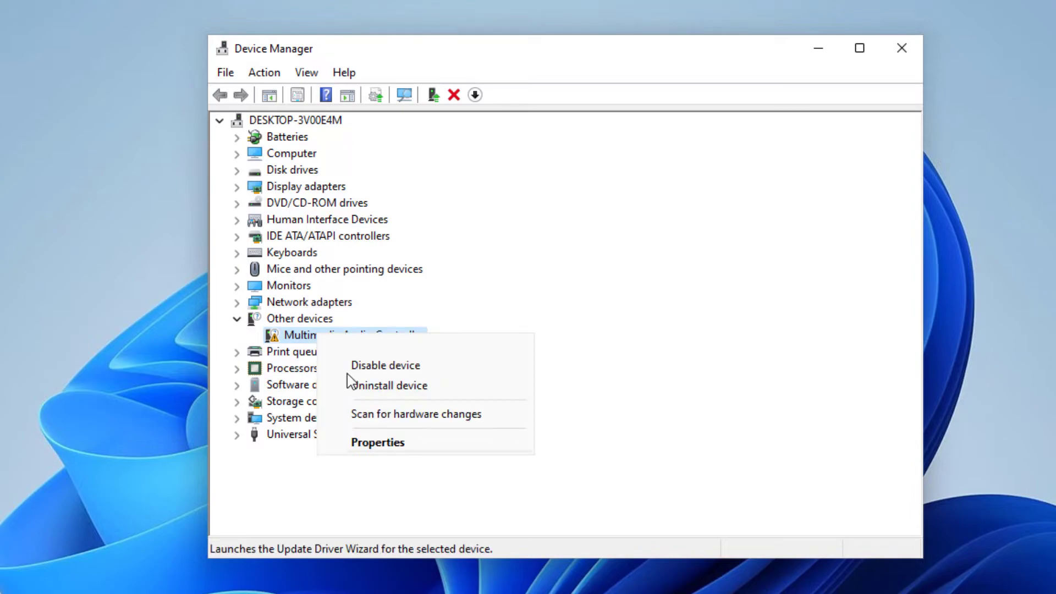
pyautogui.click(358, 391)
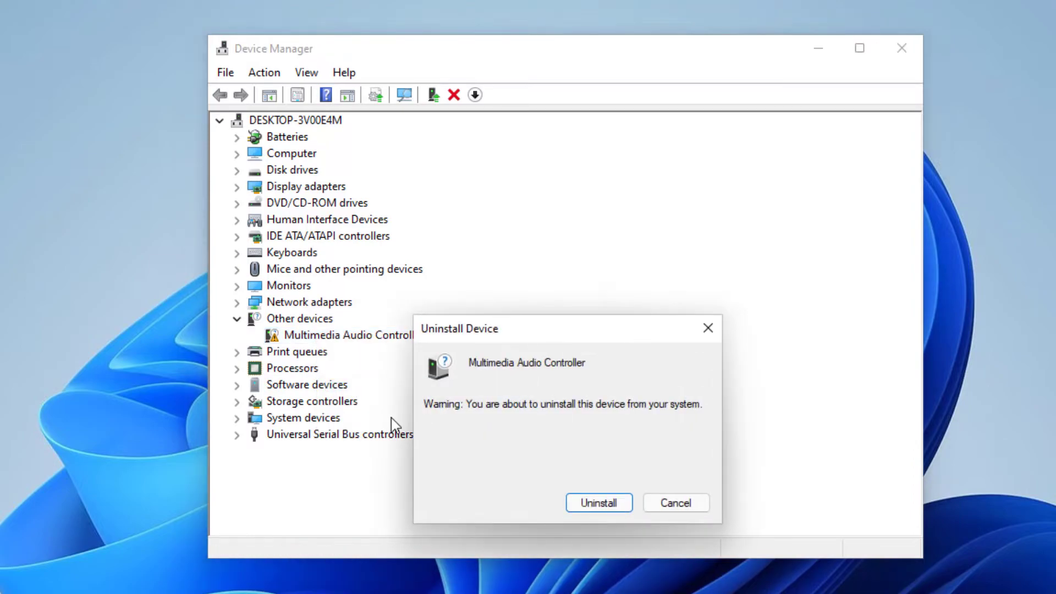
pyautogui.click(586, 507)
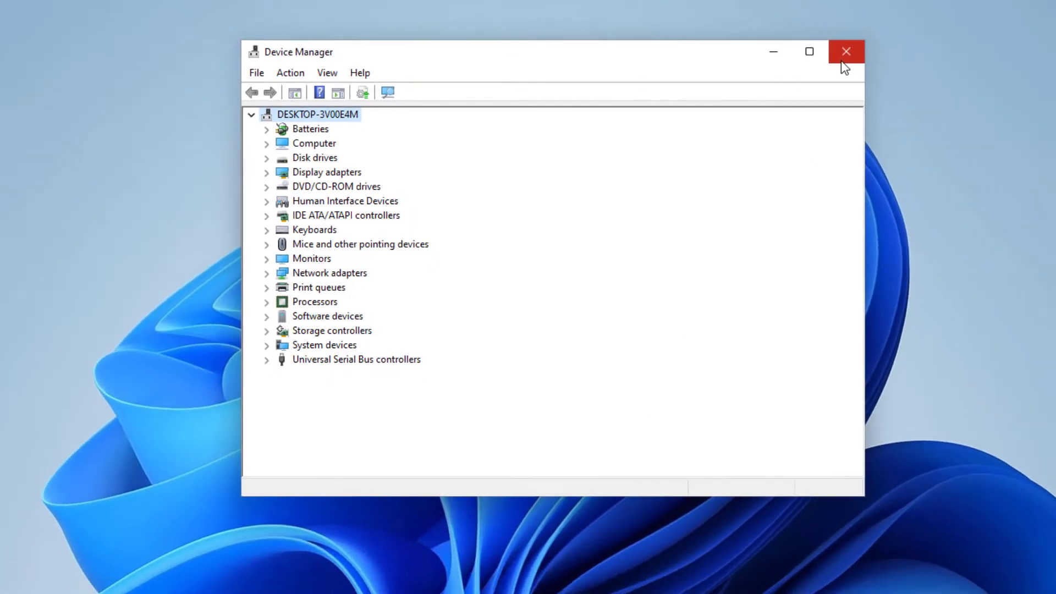
# Step: Close Device Manager, restart the computer and sign back in with the password
pyautogui.click(729, 58)
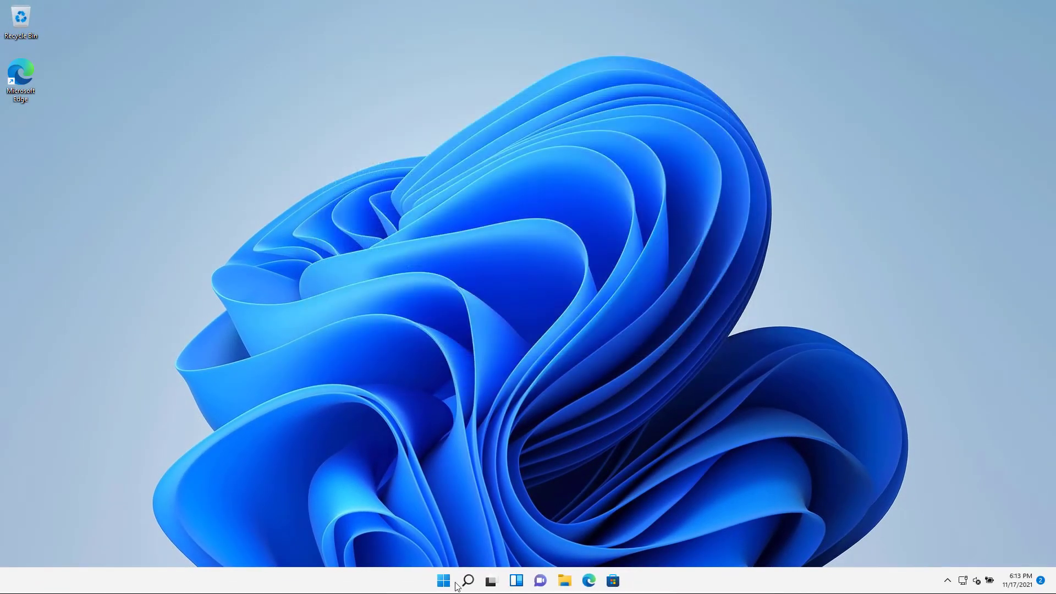
pyautogui.click(443, 581)
pyautogui.click(664, 543)
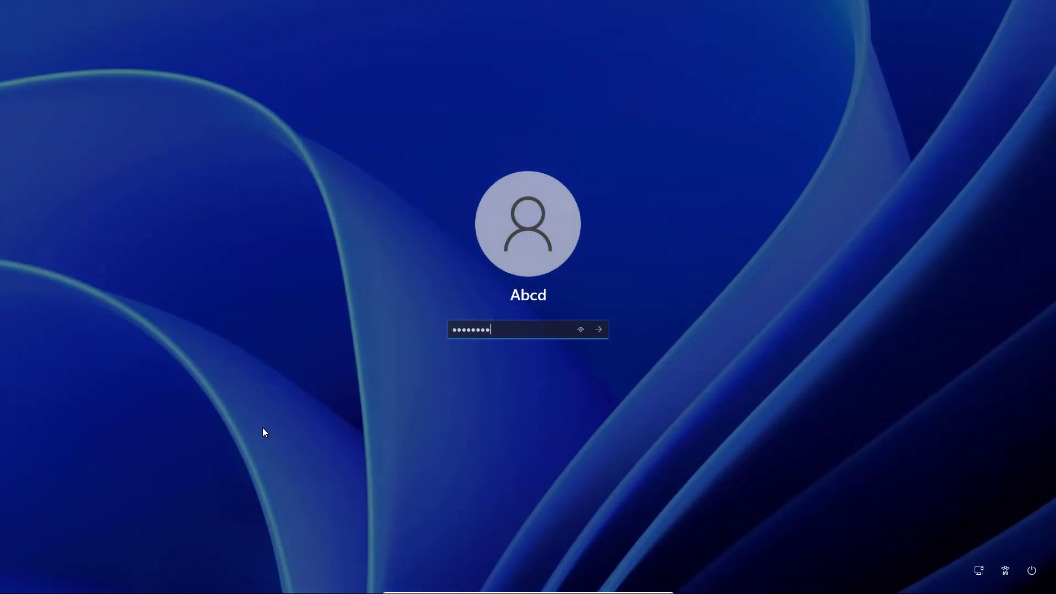
pyautogui.press('Return')
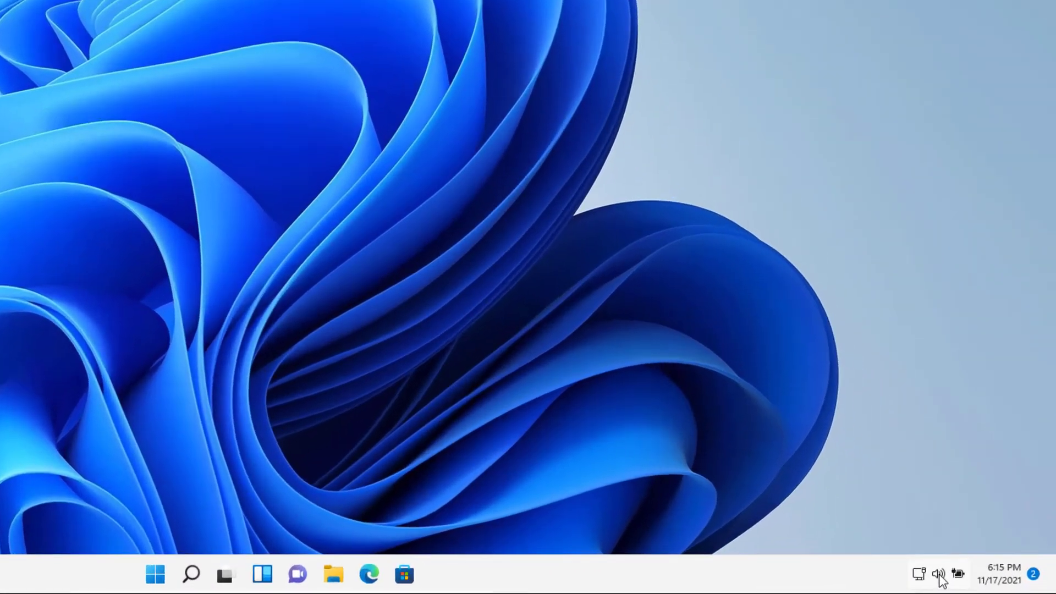
# Step: Raise the speaker volume to about 83 in Quick Settings and verify it
pyautogui.click(976, 582)
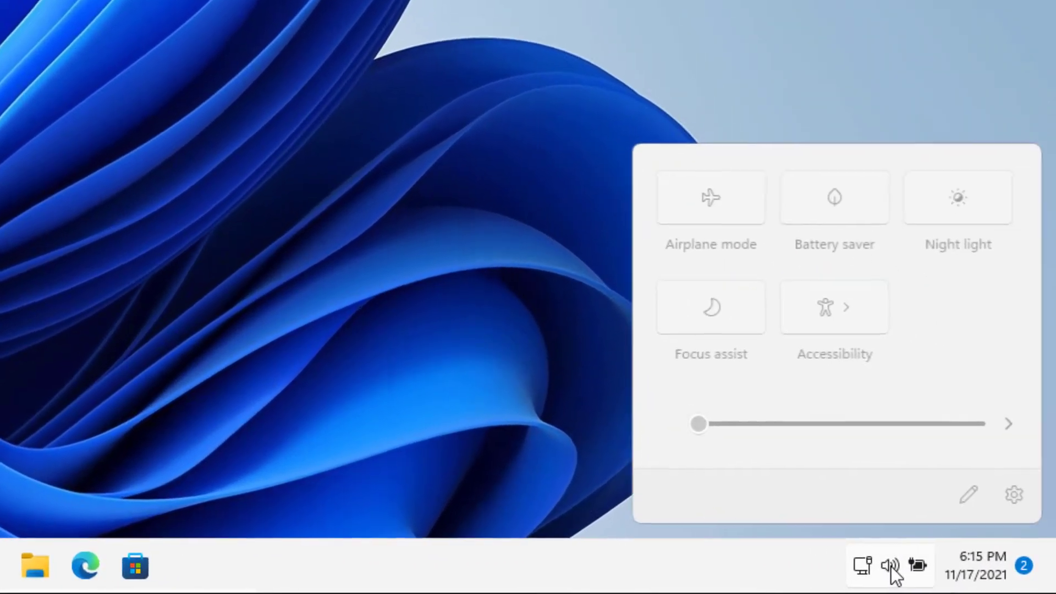
pyautogui.click(929, 423)
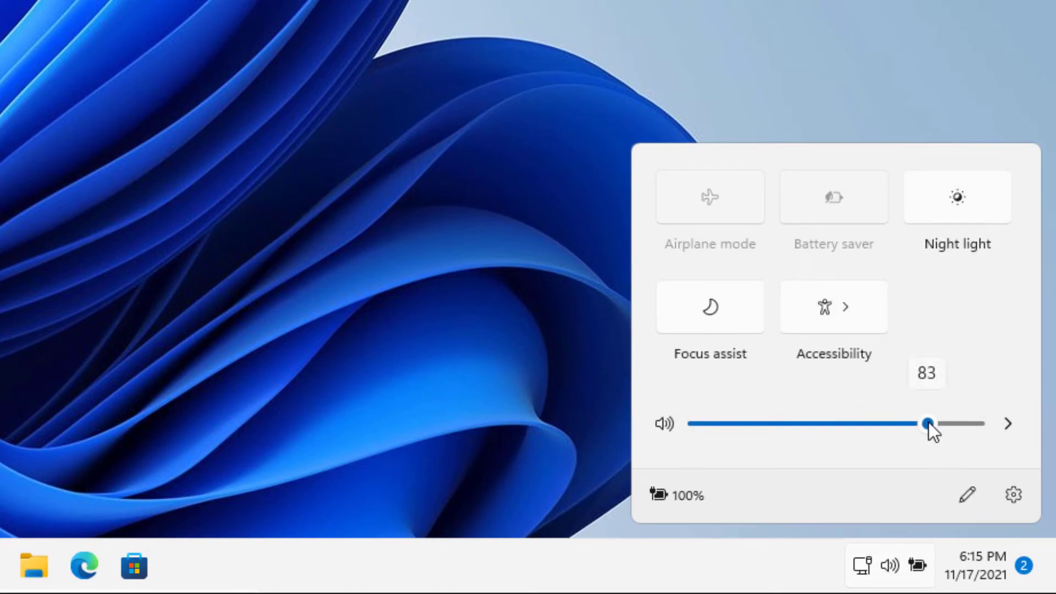
pyautogui.click(951, 425)
pyautogui.press('Escape')
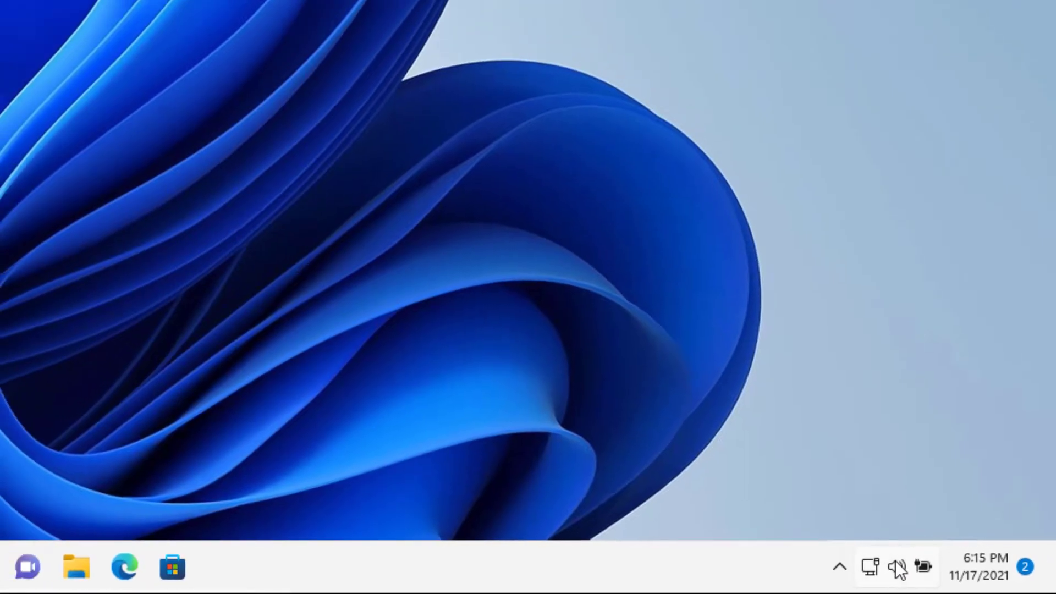
pyautogui.click(976, 583)
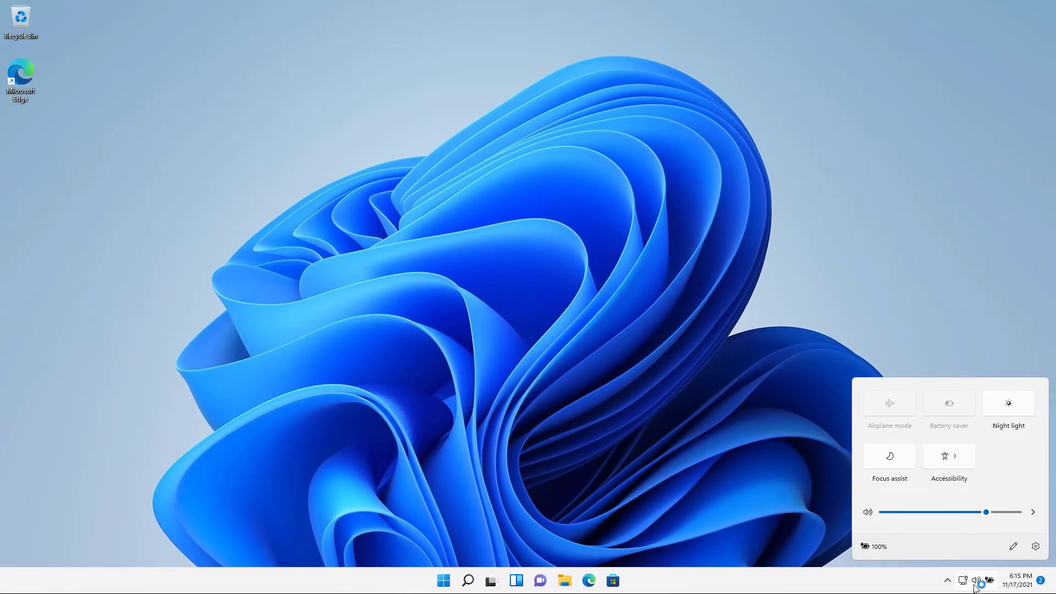
pyautogui.click(977, 582)
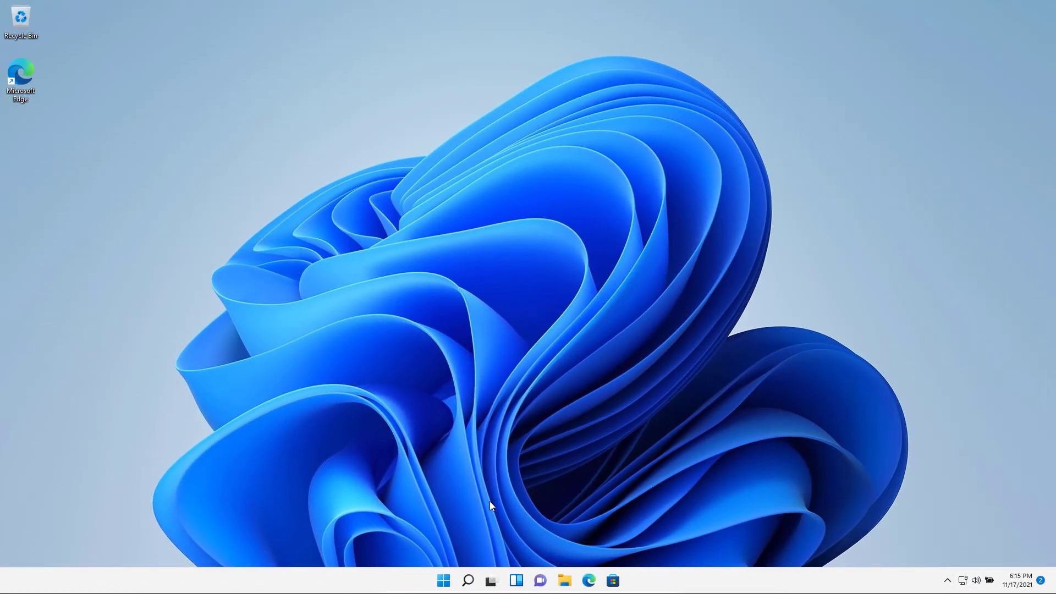
# Step: Reopen Device Manager via devmgmt.msc and move its window to the right
pyautogui.press('super+r')
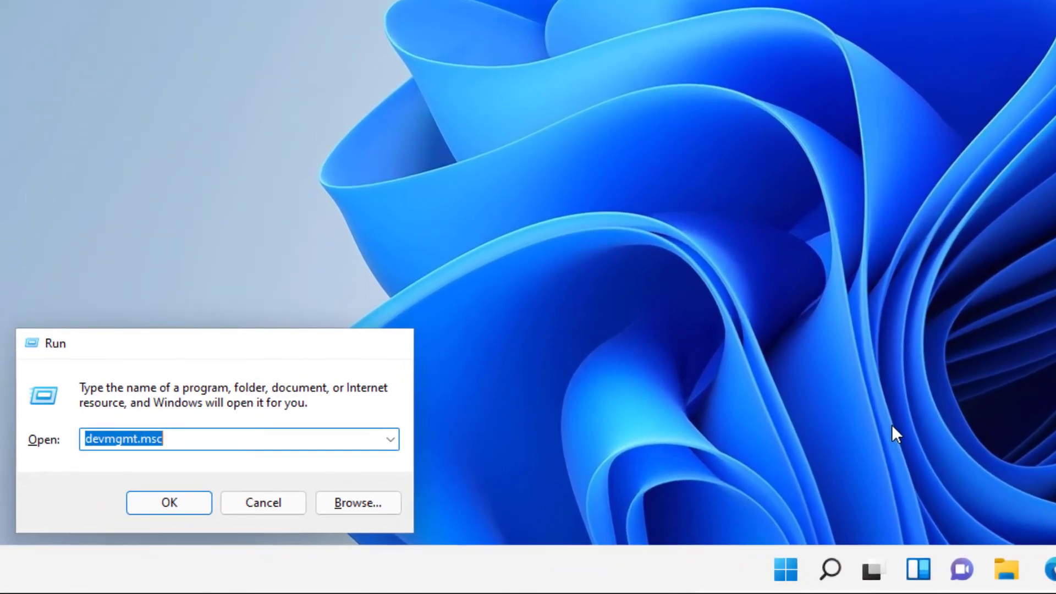
pyautogui.press('Return')
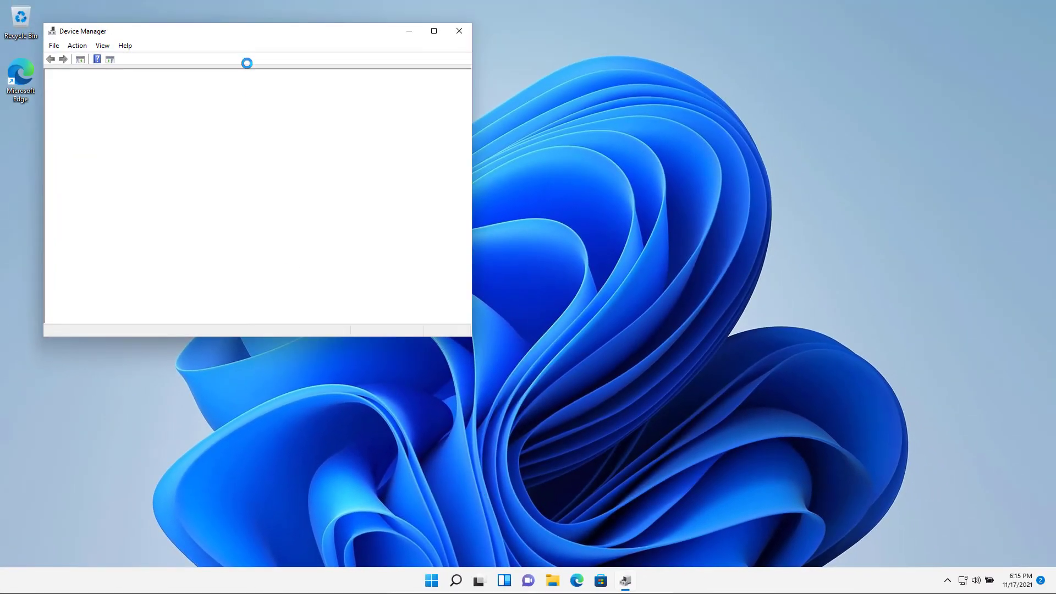
pyautogui.moveTo(231, 39); pyautogui.dragTo(385, 47)
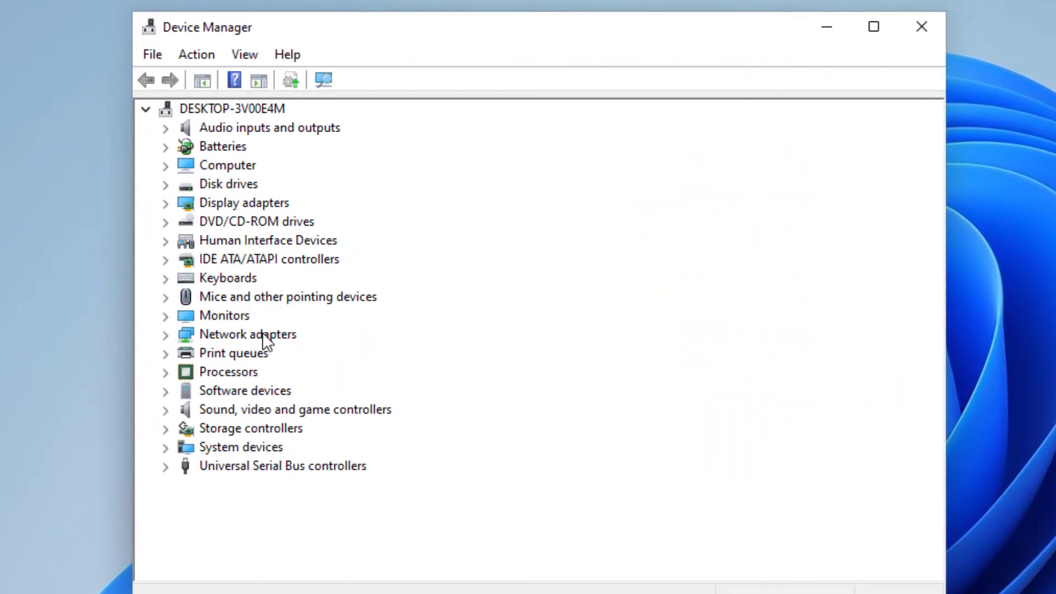
# Step: Expand Sound, video and game controllers to confirm High Definition Audio Device, then collapse it
pyautogui.click(166, 410)
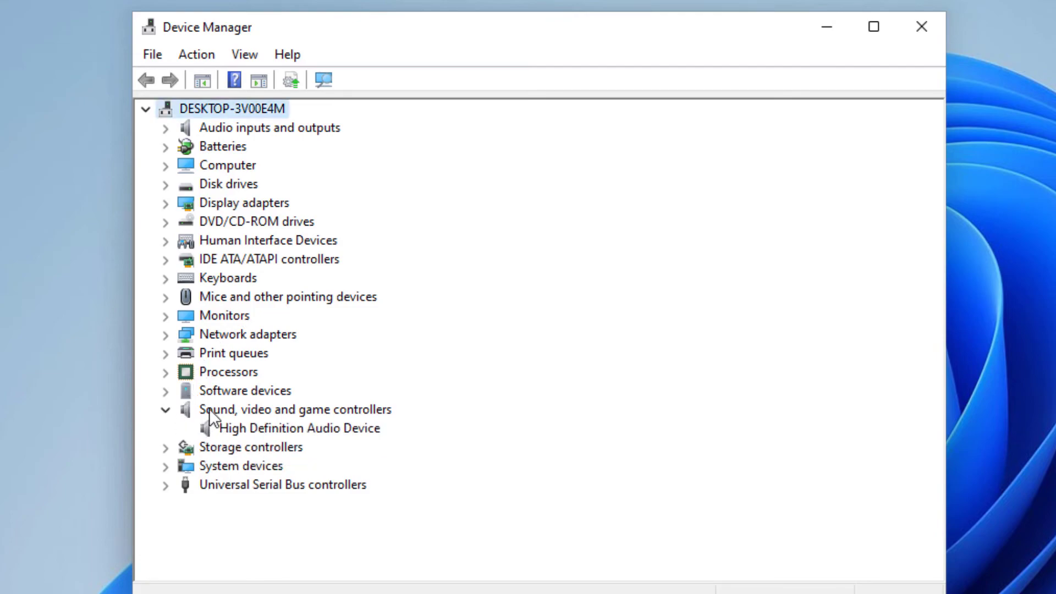
pyautogui.click(238, 406)
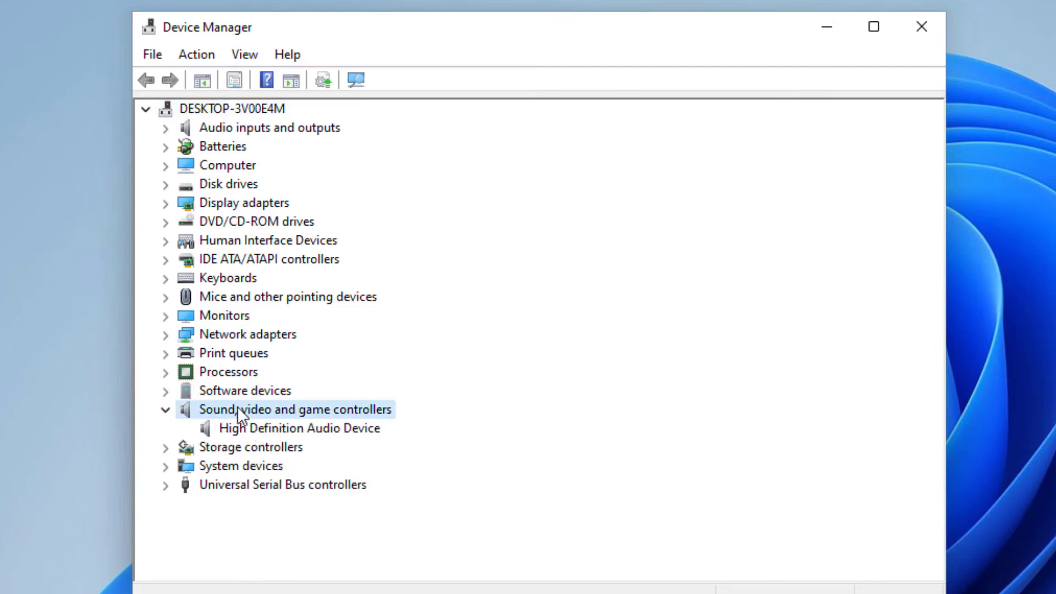
pyautogui.click(249, 428)
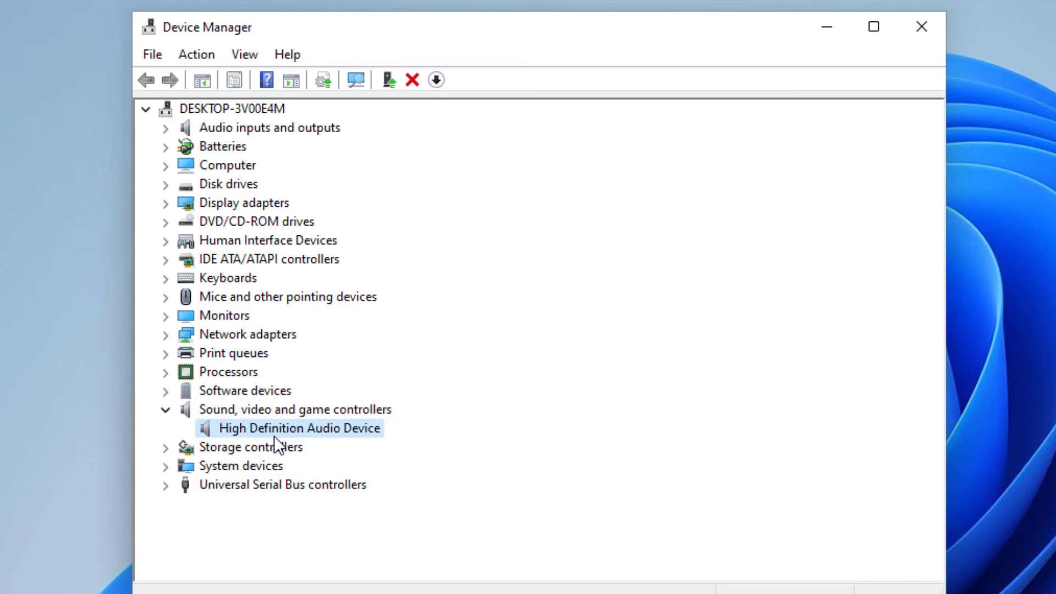
pyautogui.click(166, 410)
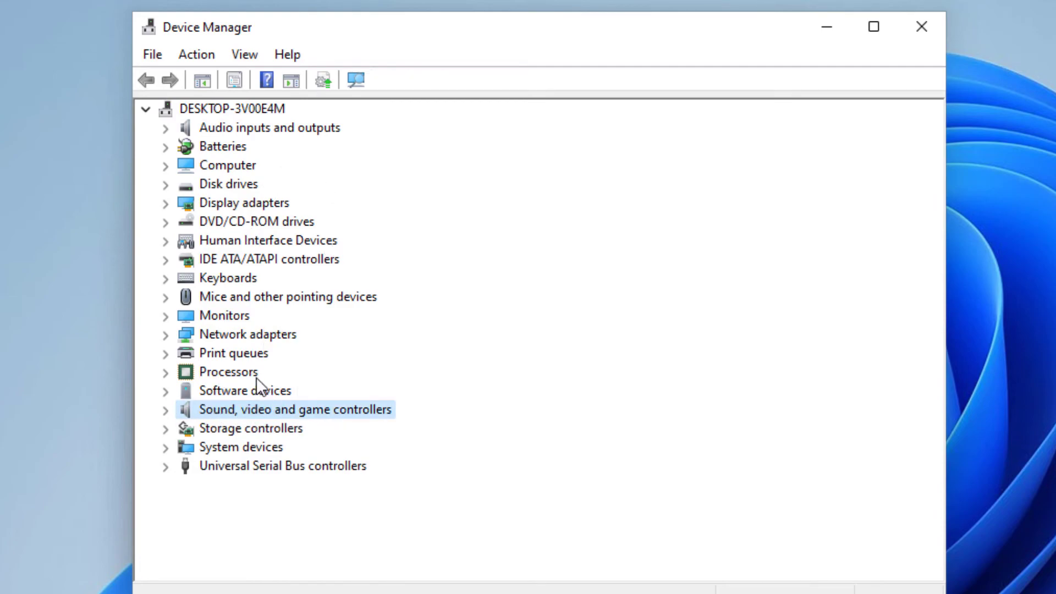